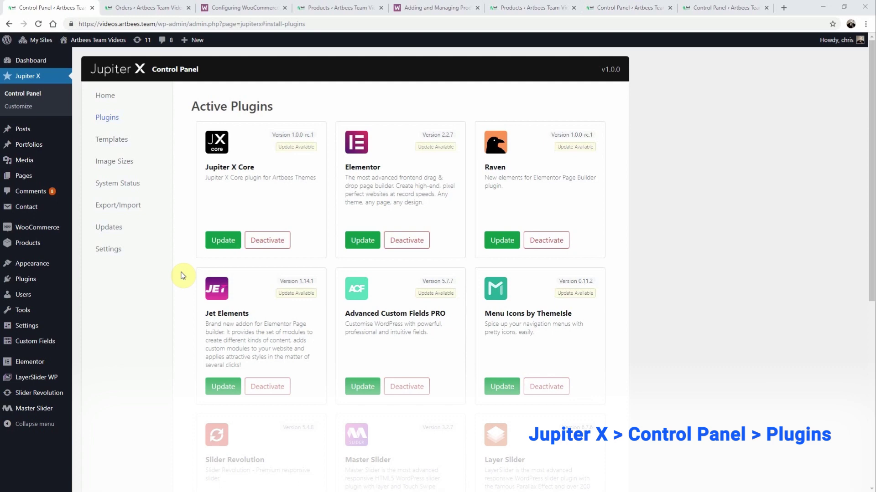
- Check that WooCommerce is an active Jupiter X plugin, then view the empty WooCommerce Orders page
scroll(182, 275, down, 6)
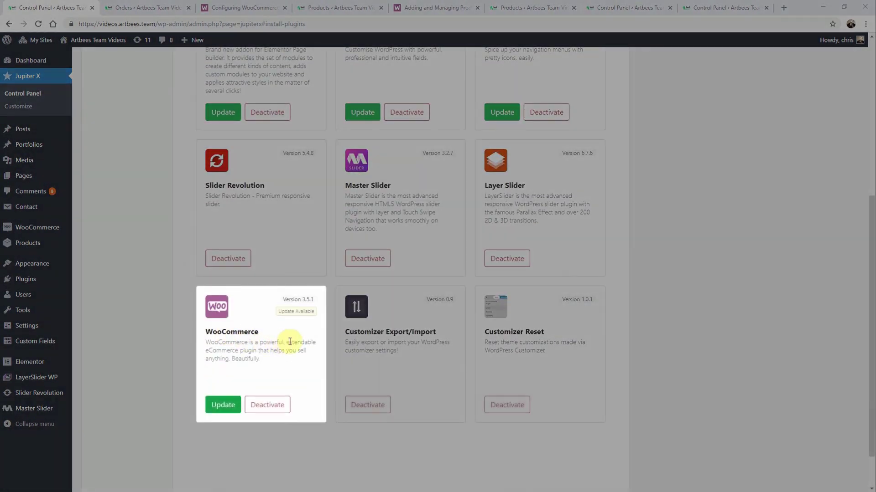
click(292, 339)
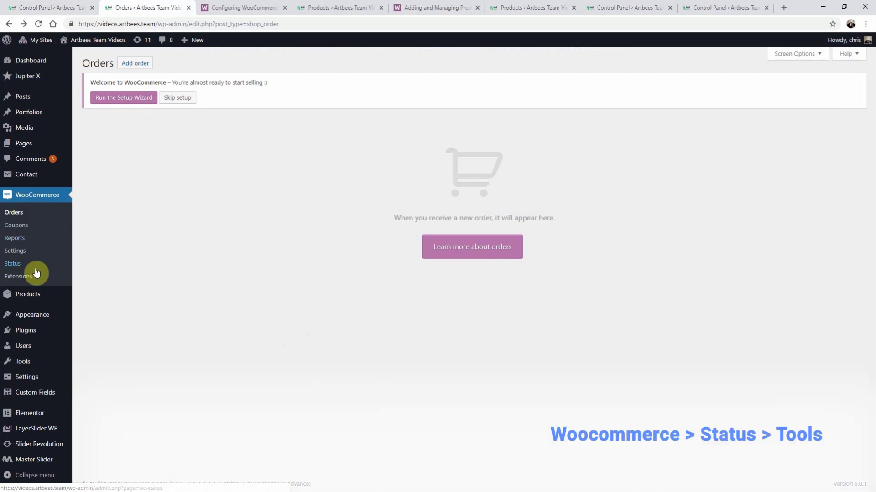
- Find the Create default WooCommerce pages tool under WooCommerce Status > Tools, then go to WooCommerce settings
click(37, 270)
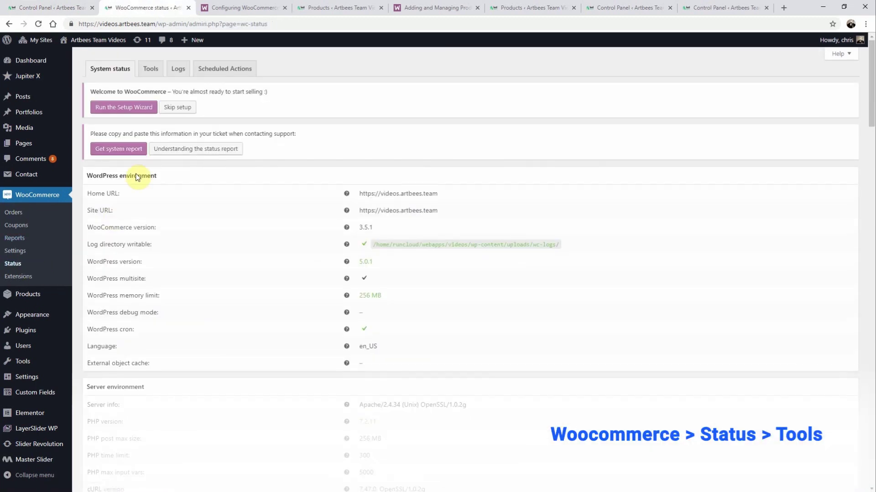
click(149, 69)
scroll(635, 358, down, 4)
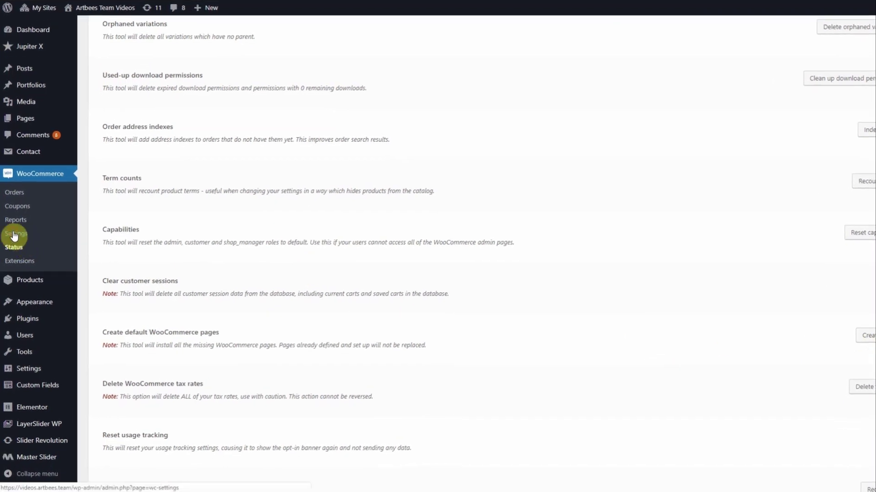
click(15, 235)
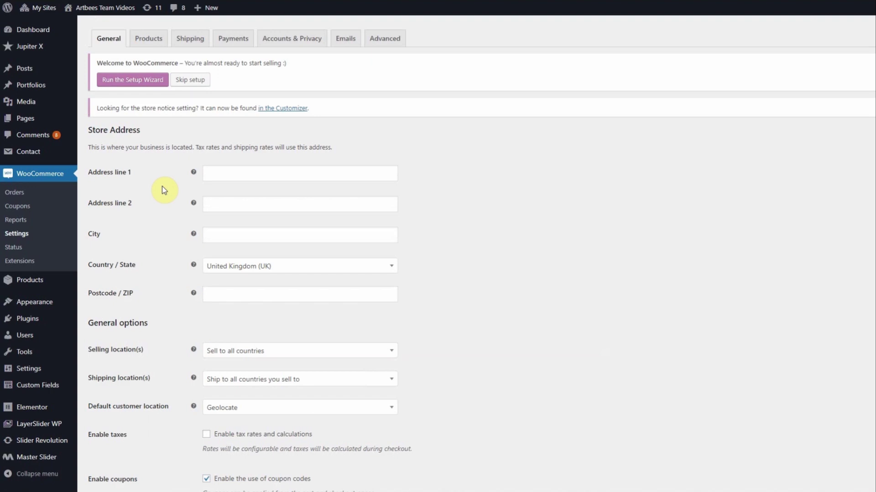
- Review the General settings, then check the Products tab's Shop page dropdown without choosing a page
scroll(170, 231, down, 6)
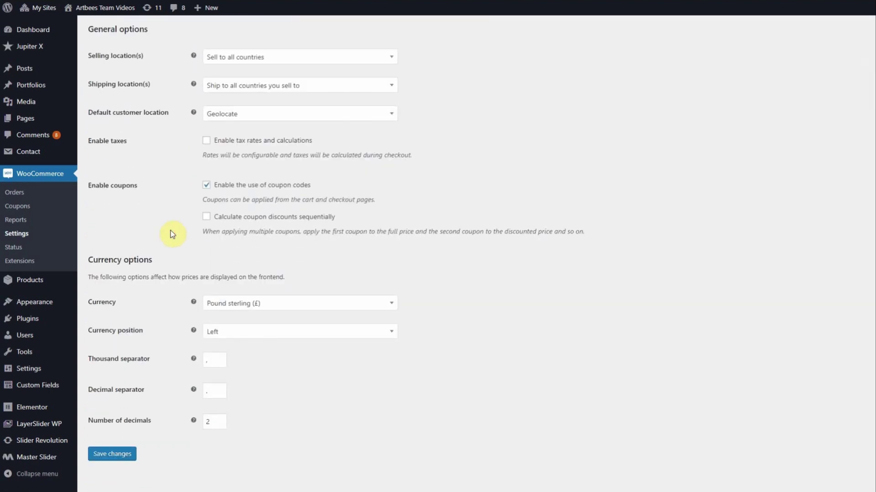
scroll(172, 234, up, 6)
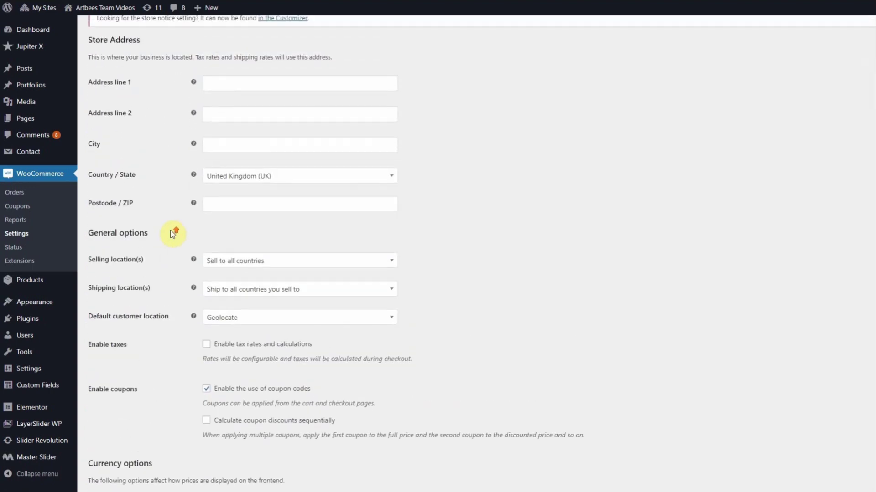
click(161, 38)
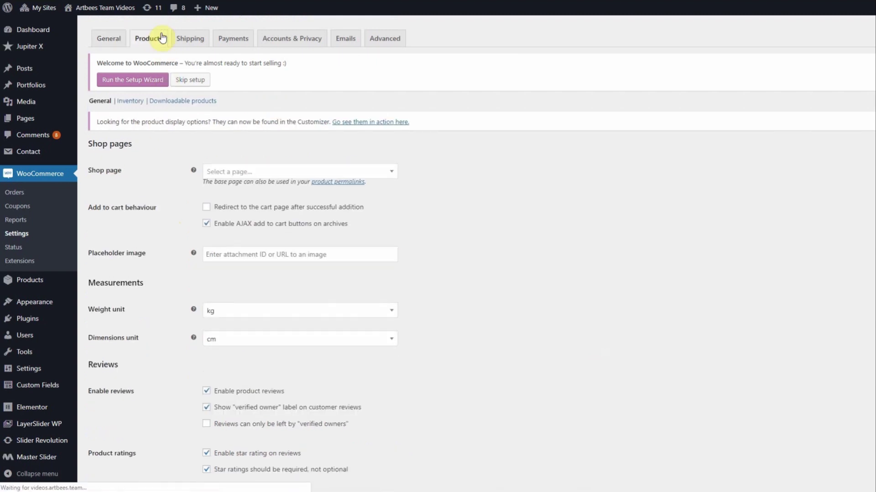
click(236, 174)
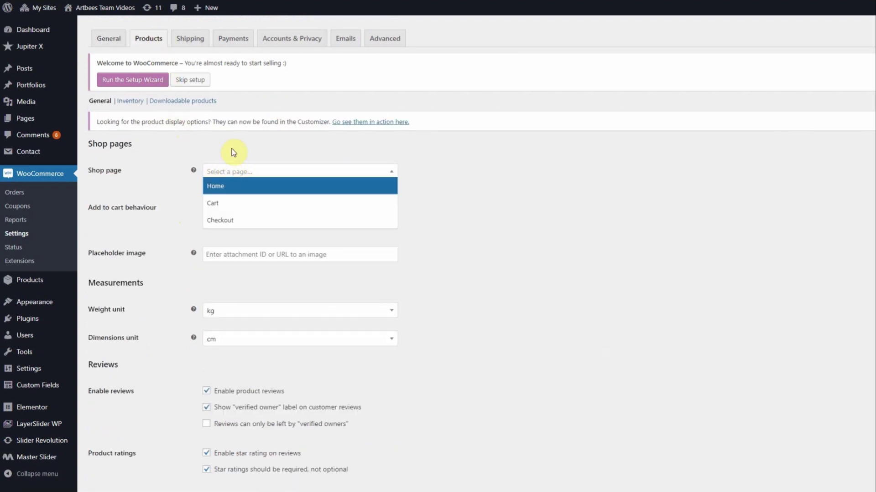
click(232, 152)
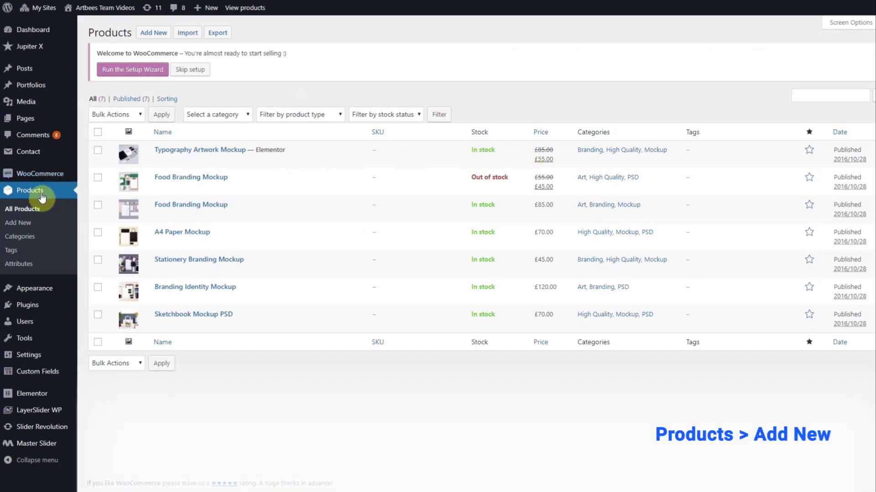
click(29, 224)
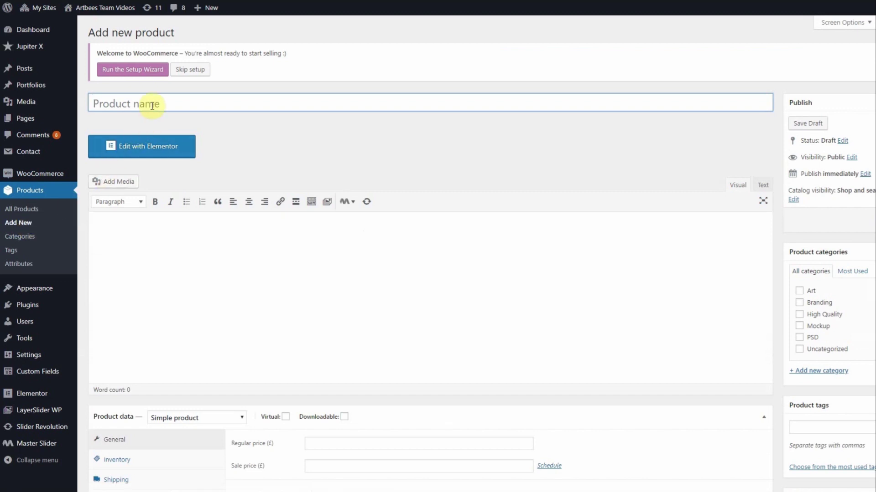
scroll(174, 258, down, 7)
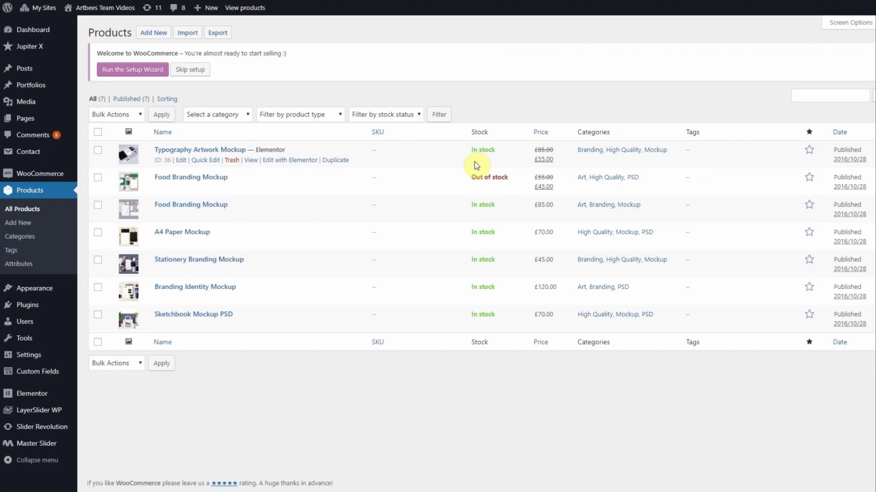
mouse_move(52, 394)
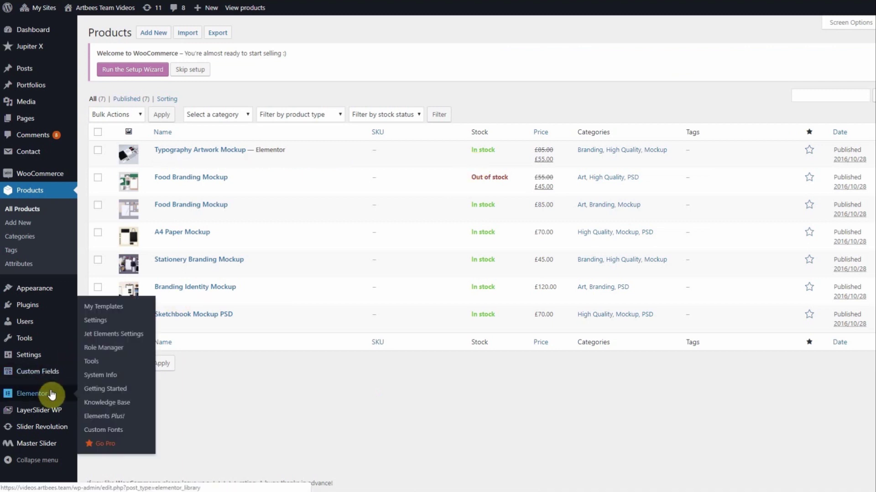
click(110, 324)
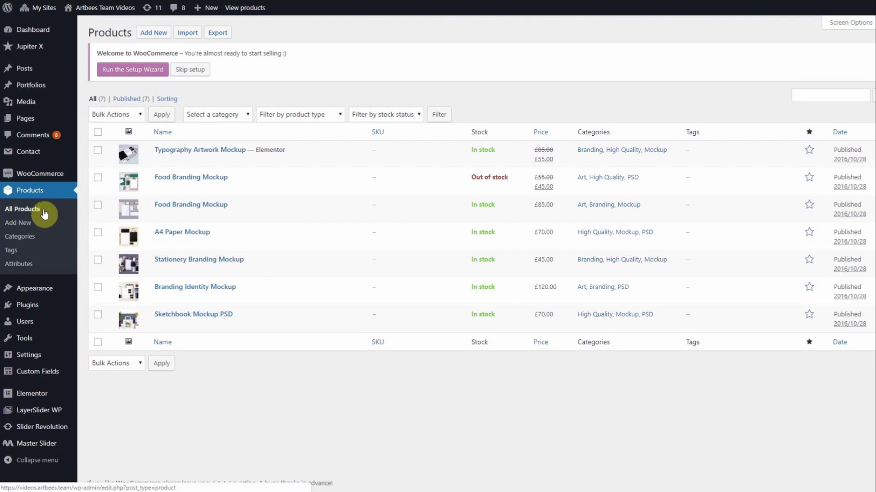
- Open the Typography Artwork Mockup product in Elementor and scroll through its preview
click(282, 163)
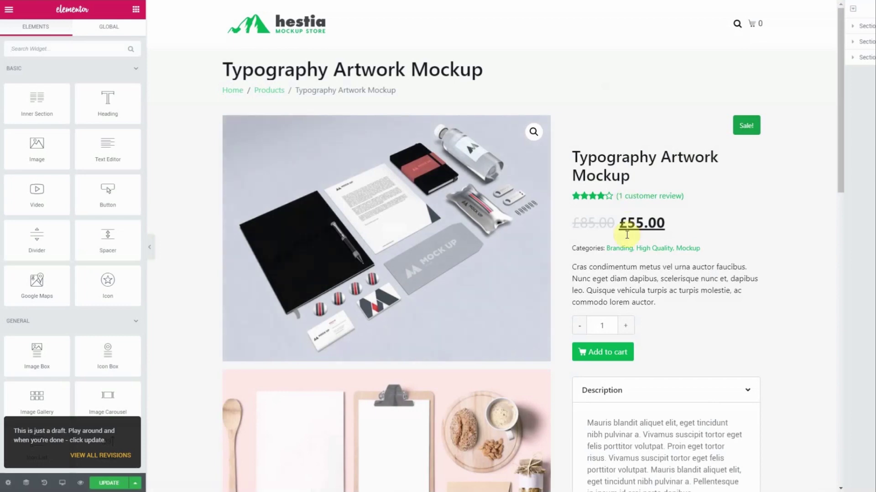
scroll(625, 193, down, 4)
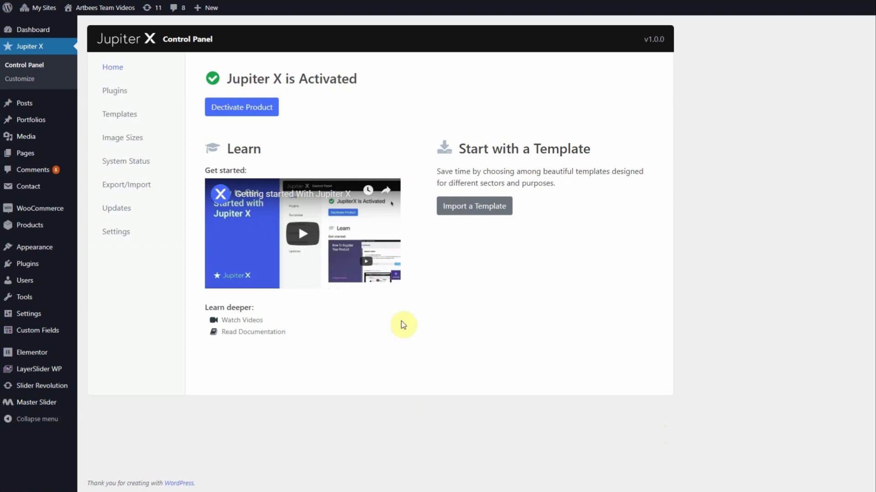
- In the Customizer's Shop section, review Product Archive and uncheck Price under Product List
click(44, 82)
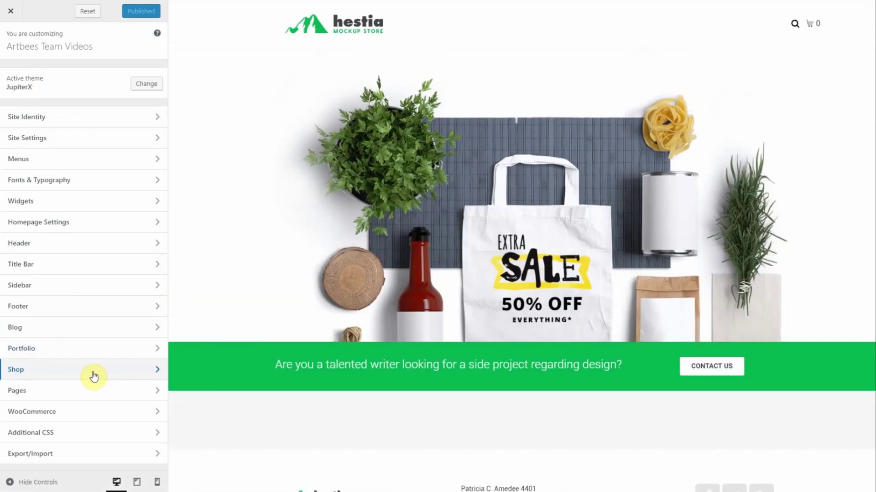
click(94, 377)
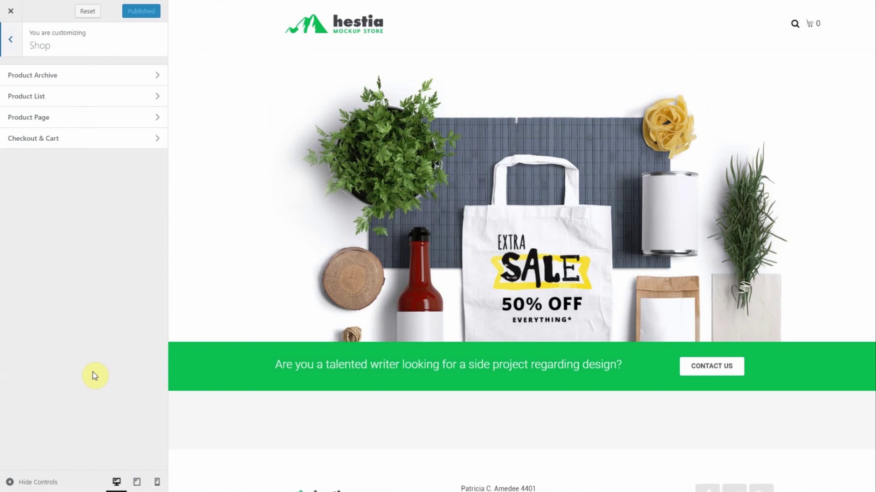
click(108, 74)
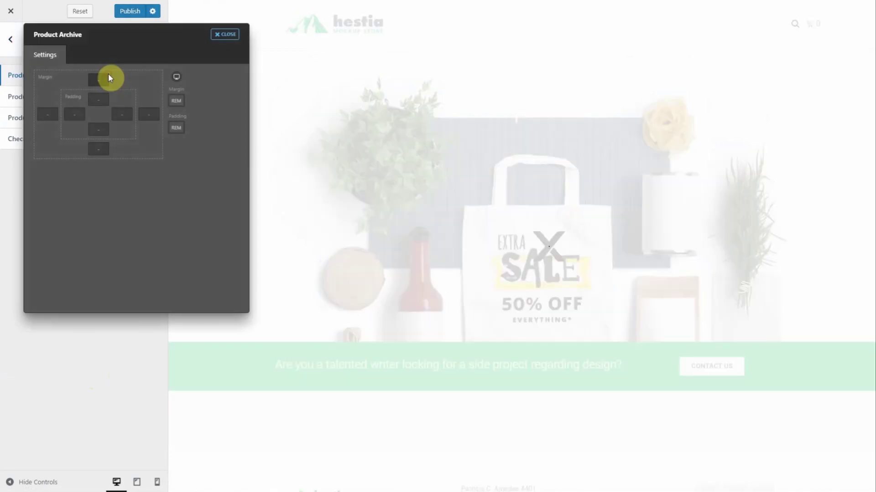
click(229, 40)
click(156, 95)
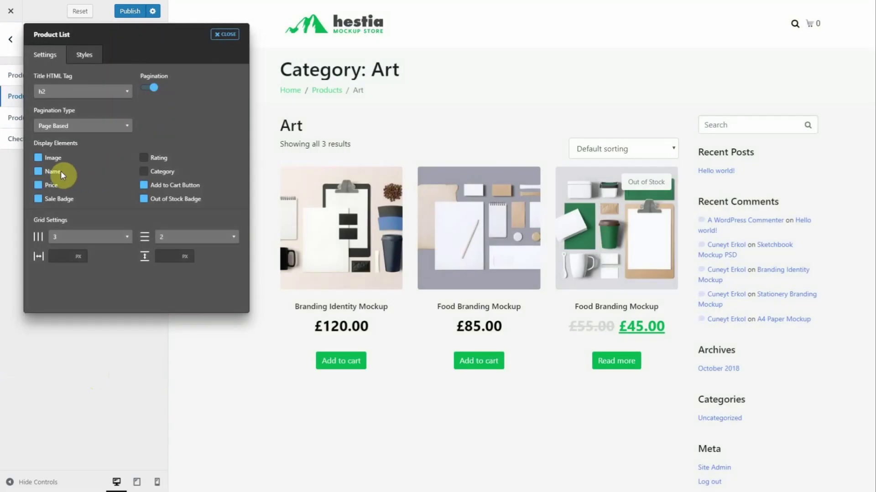
click(54, 186)
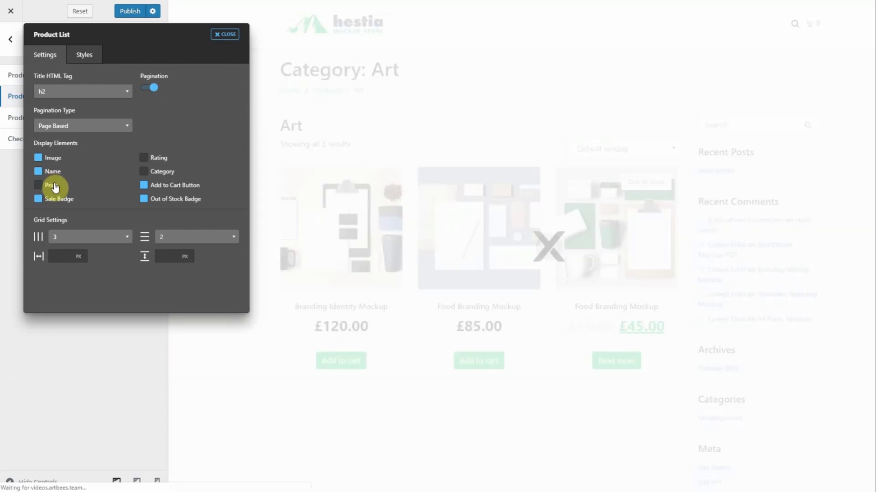
click(224, 36)
- Review the Product Page and Checkout & Cart settings without changes
click(137, 118)
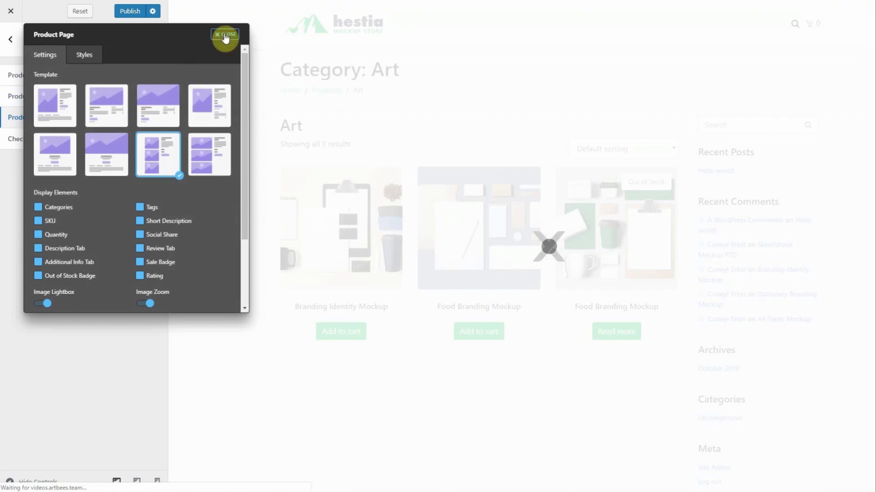
click(226, 36)
click(141, 138)
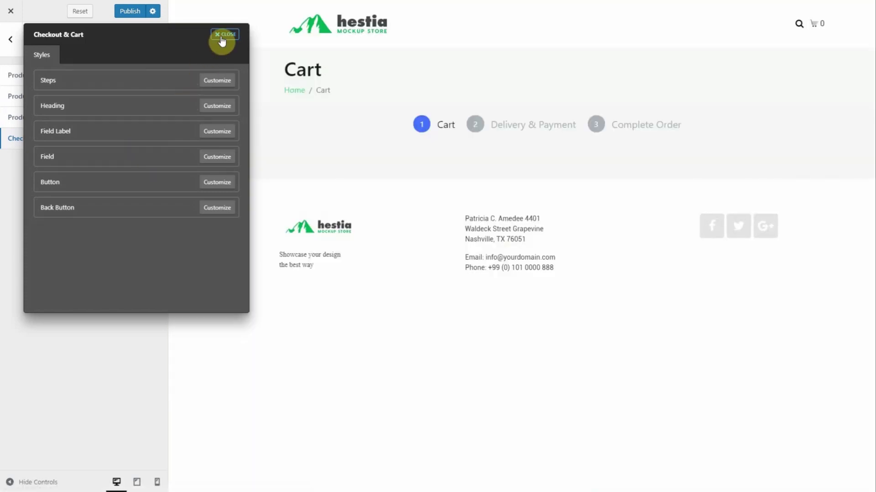
click(223, 38)
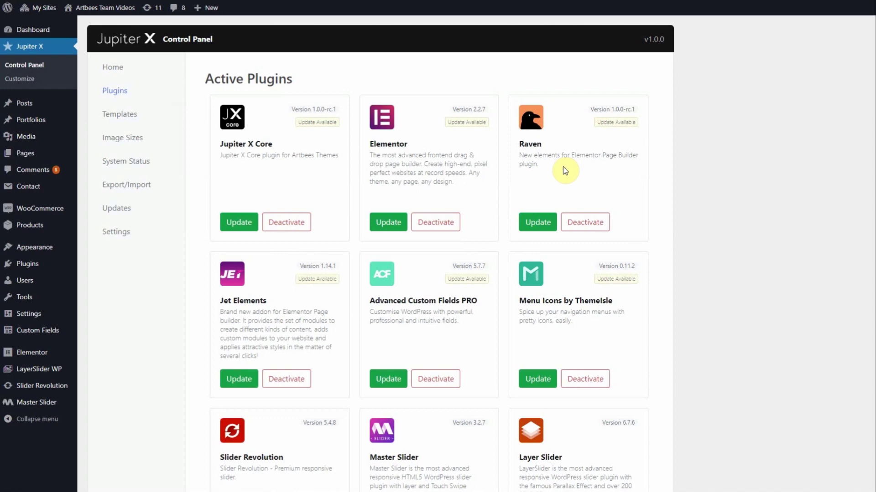
- Go to Pages > All Pages and open the Home page in Elementor
click(55, 161)
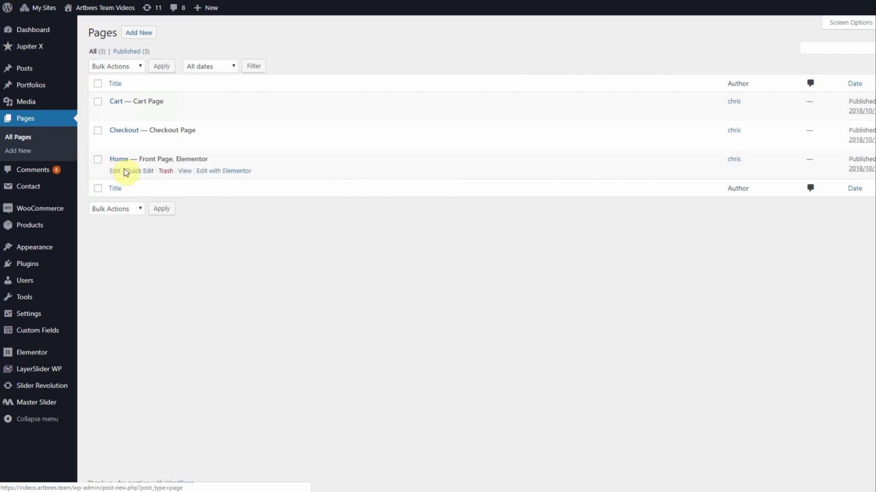
click(221, 172)
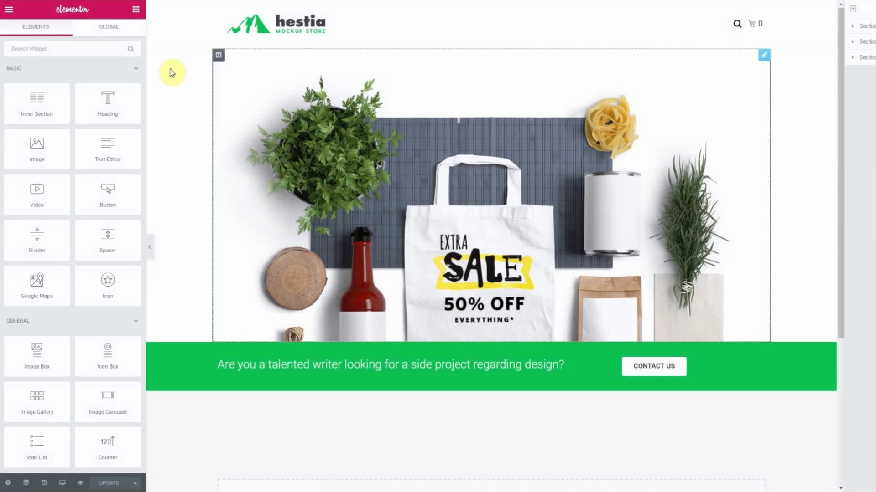
- Search widgets for 'prod', drop a Products widget below the green banner, and set Columns to 4
text(prod)
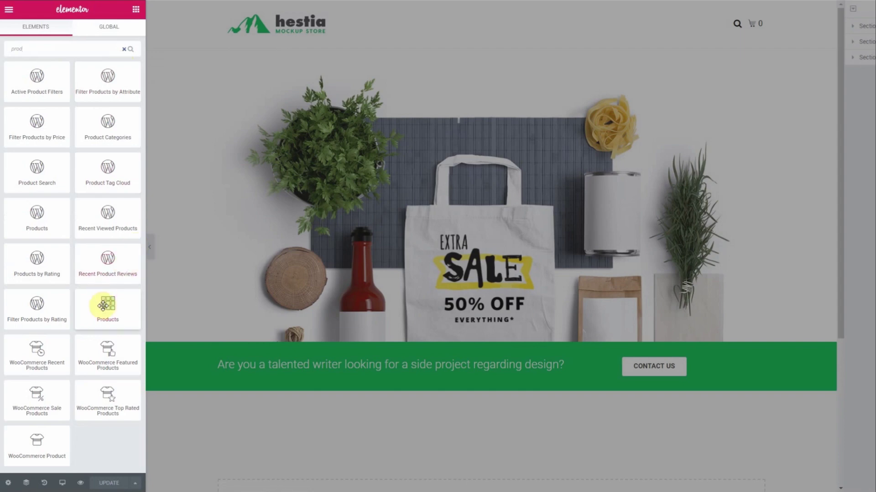
drag(106, 303, 466, 411)
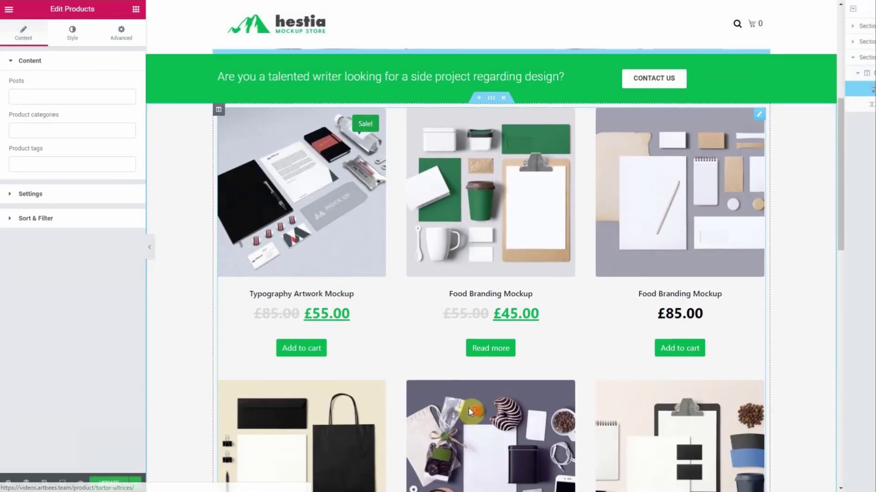
click(58, 201)
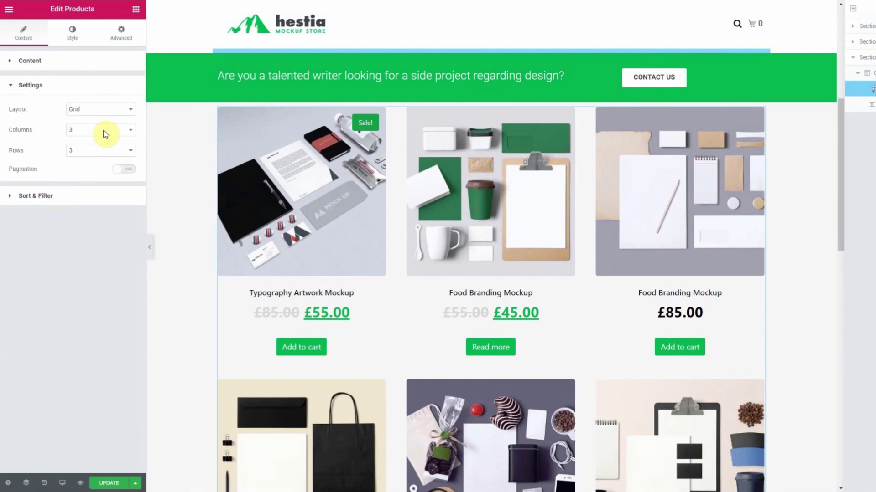
click(101, 131)
click(101, 163)
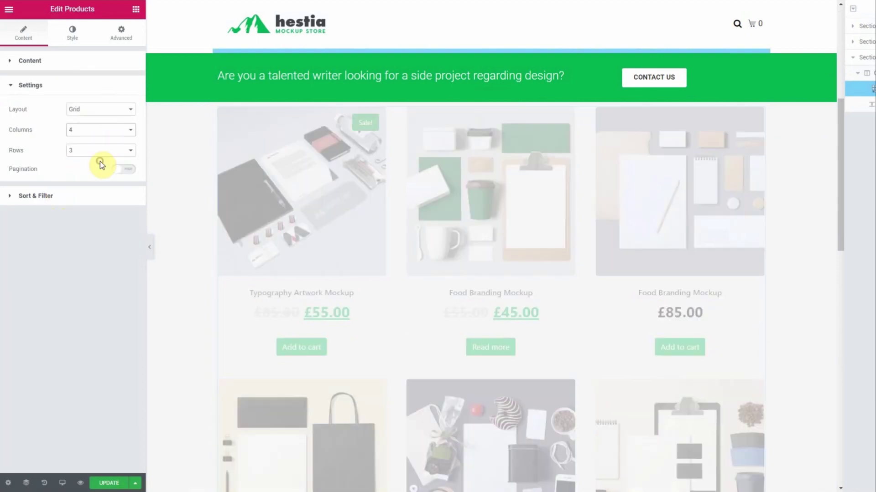